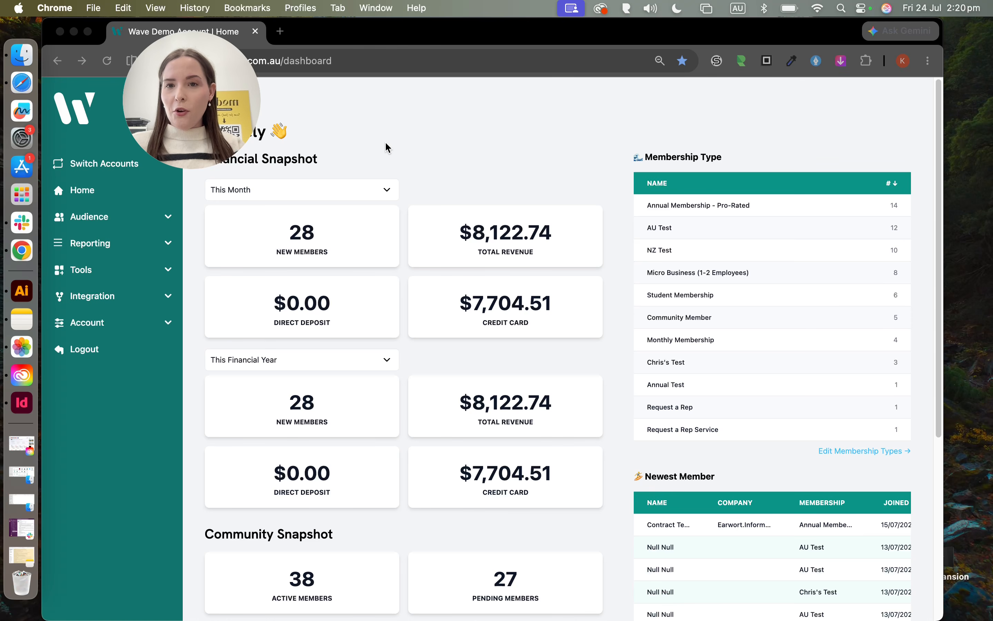
# Step: Create a new blank application form from Tools > Application Form
pyautogui.click(99, 273)
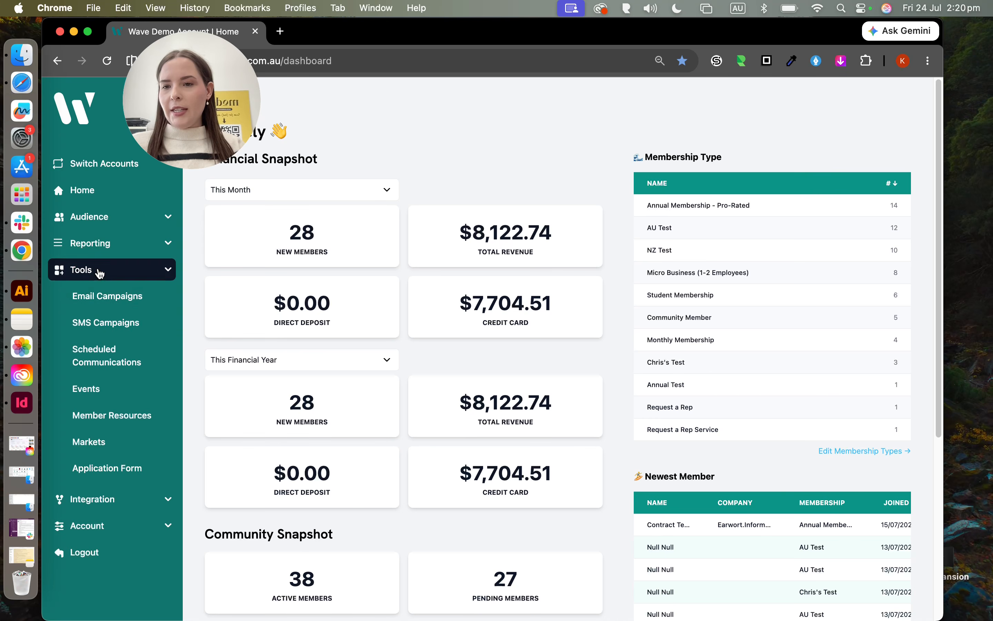
pyautogui.click(106, 468)
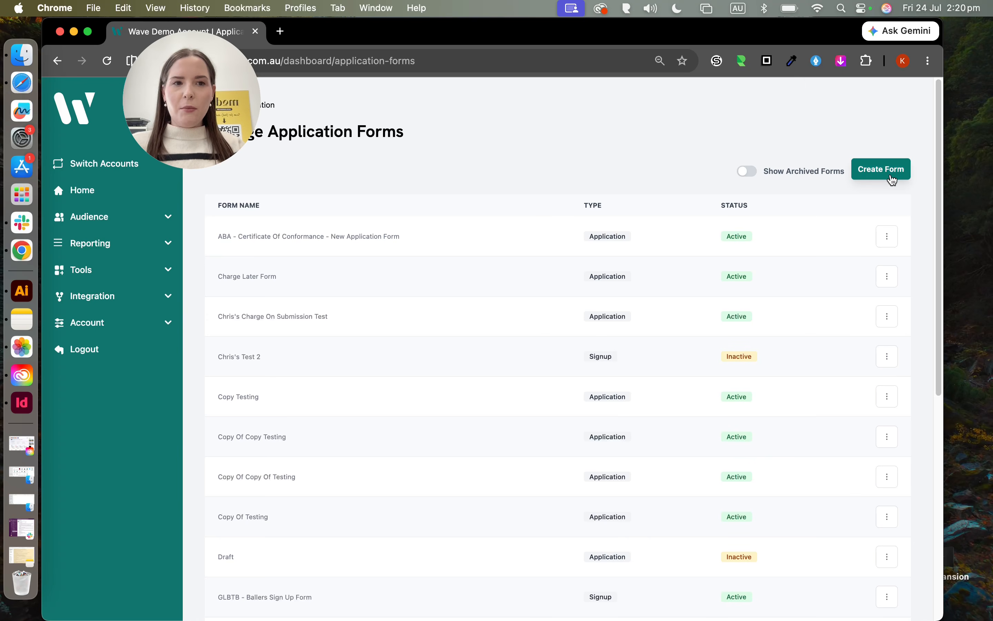
pyautogui.click(891, 176)
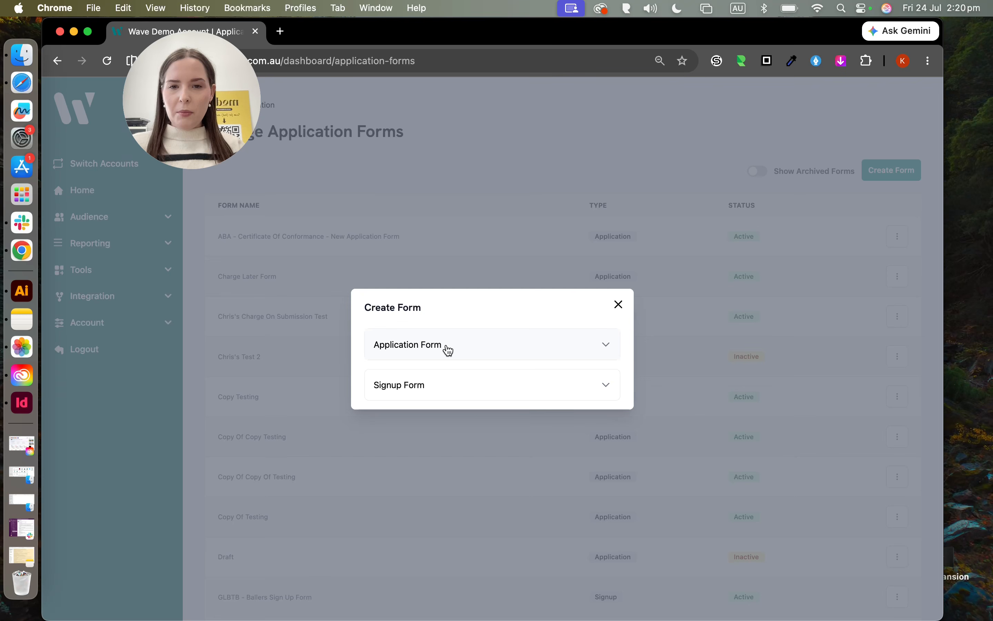
pyautogui.click(455, 349)
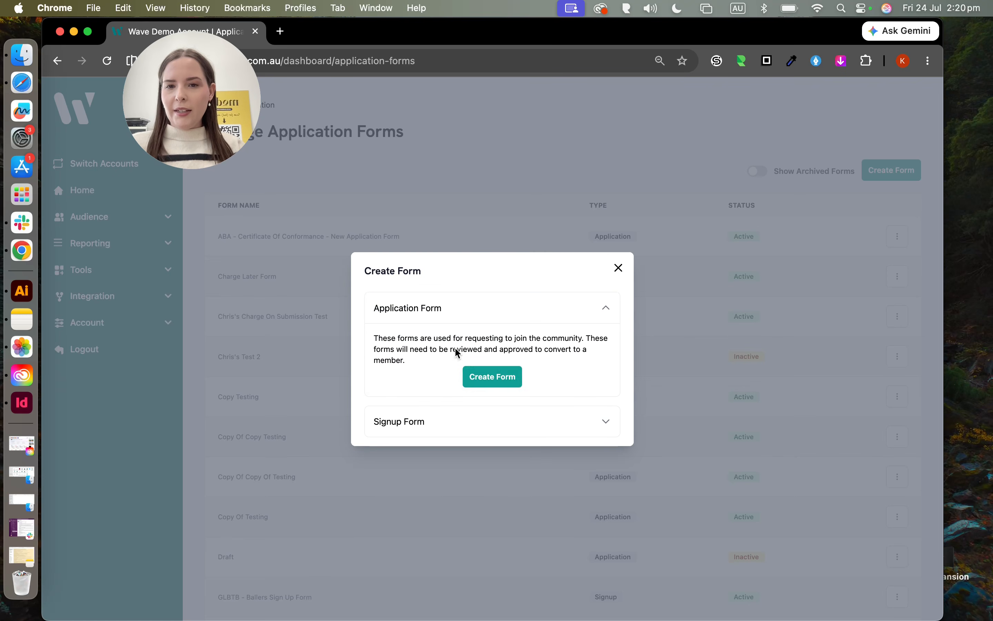
pyautogui.click(488, 379)
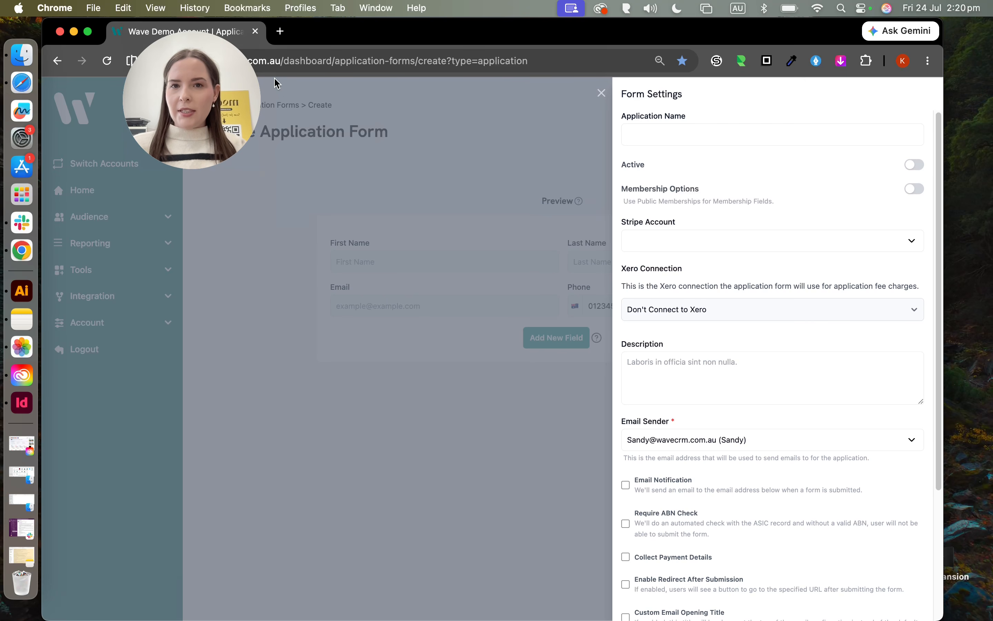
# Step: Enter 'Wave Application Form' in the Application Name field
pyautogui.click(352, 41)
pyautogui.moveTo(206, 85); pyautogui.dragTo(253, 79)
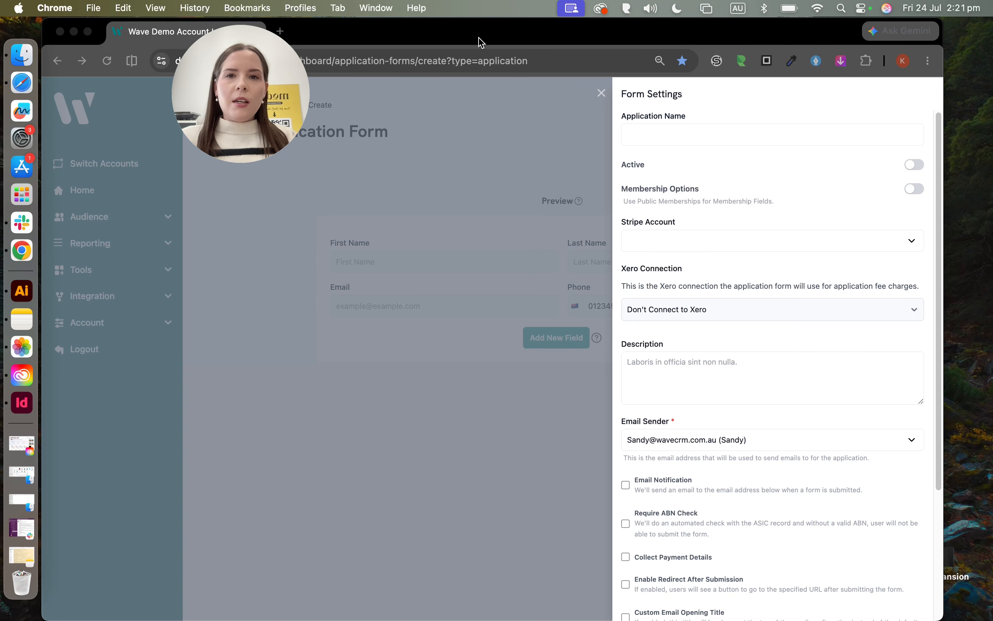
pyautogui.click(679, 131)
pyautogui.click(658, 131)
pyautogui.write('Wave ')
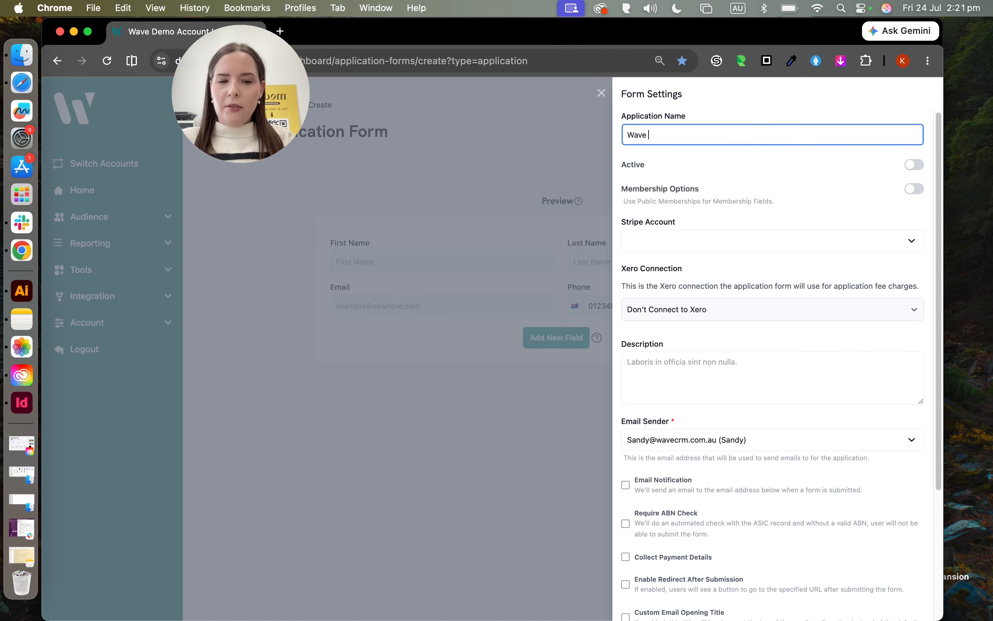
pyautogui.write('Application Form')
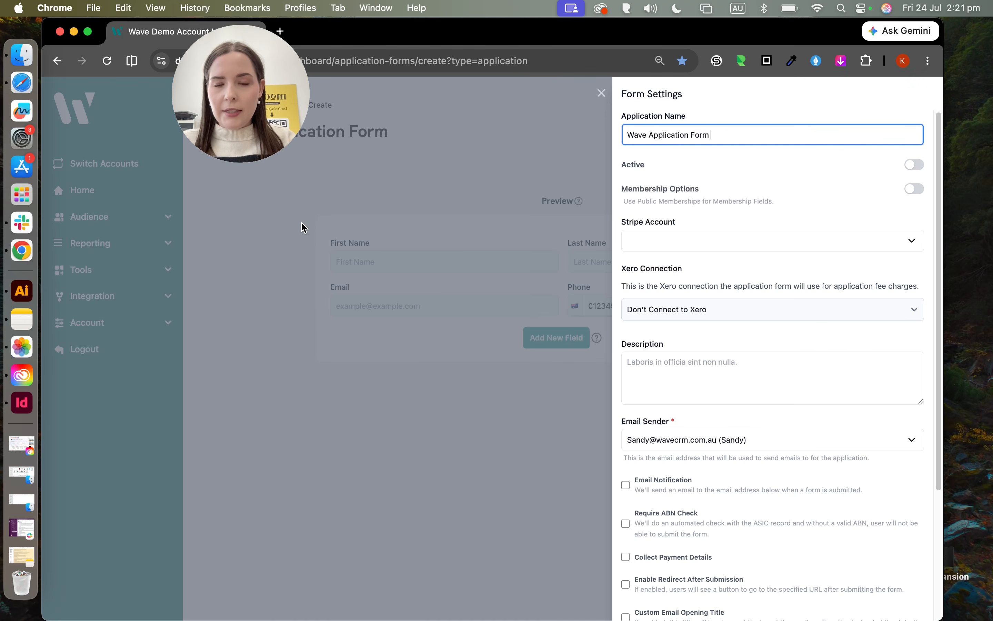
pyautogui.click(286, 230)
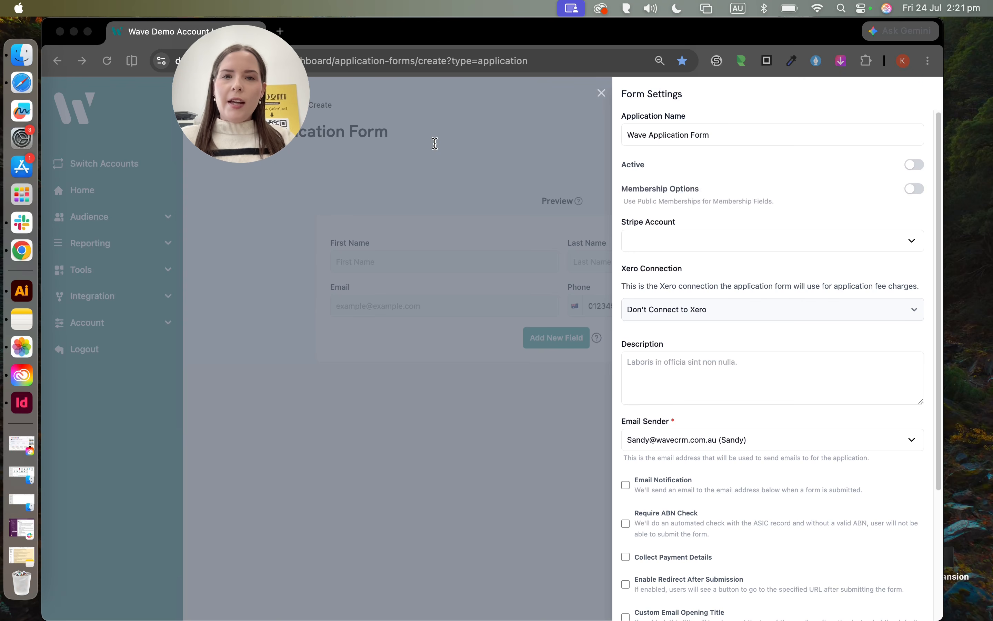
pyautogui.scroll(-1, 656, 210)
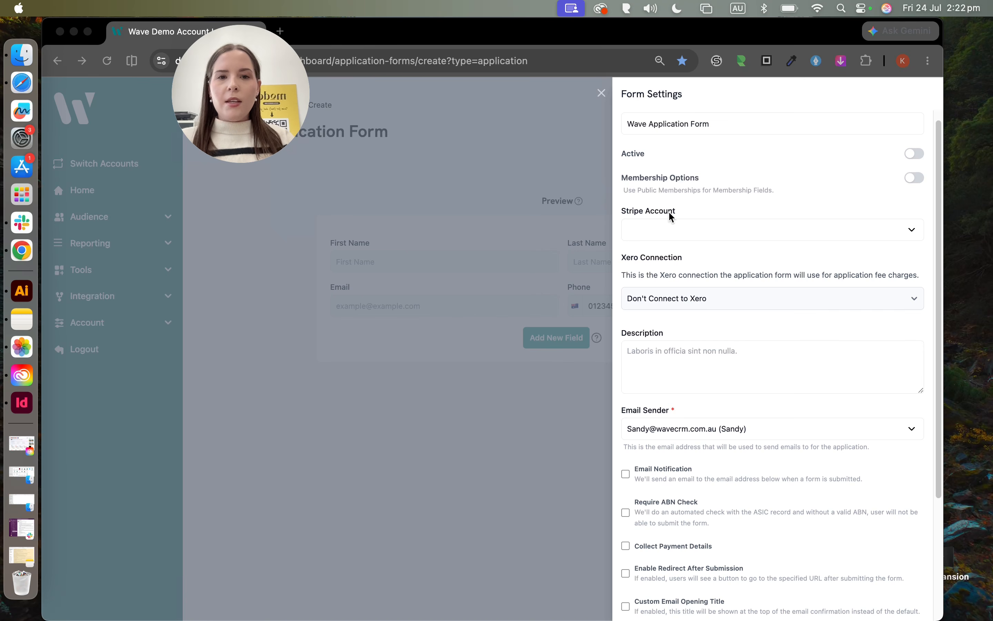
# Step: Select '[TEST] Stripe CA Account' as the Stripe account, then check the available Xero connections
pyautogui.click(677, 230)
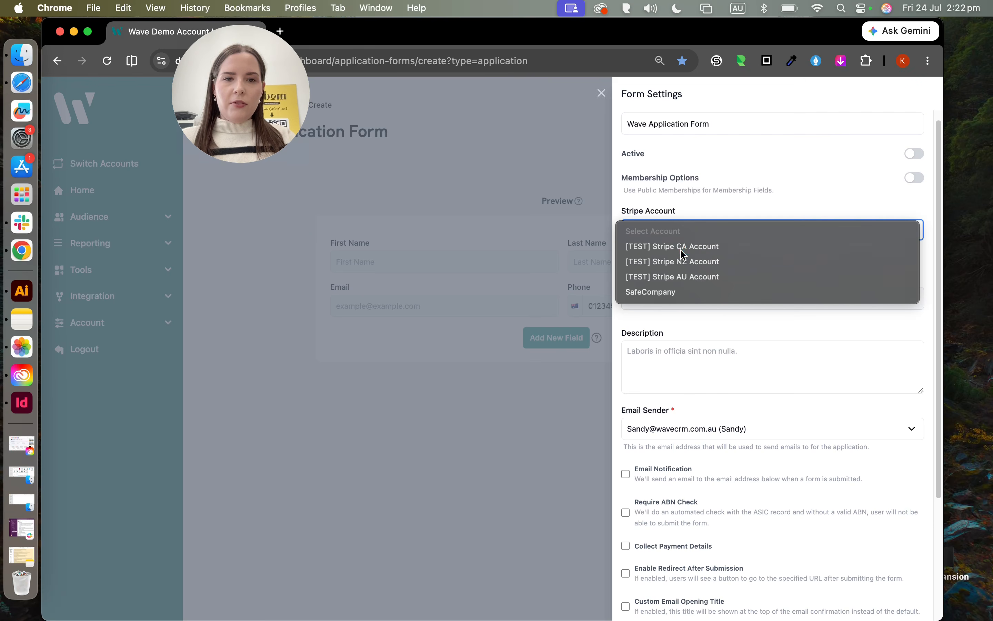
pyautogui.click(680, 246)
pyautogui.click(673, 233)
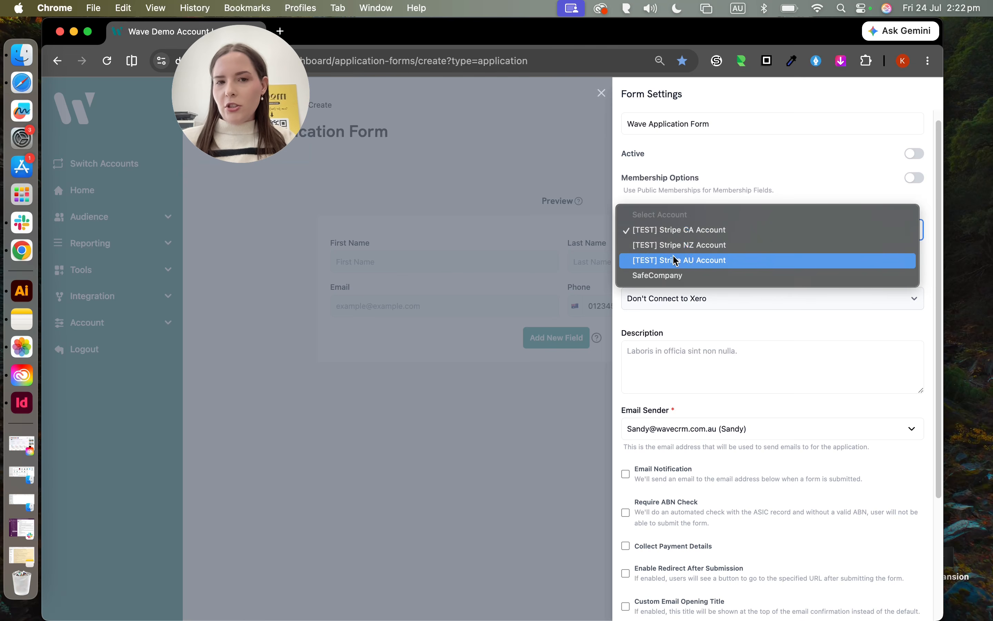
pyautogui.click(687, 182)
pyautogui.scroll(-1, 693, 292)
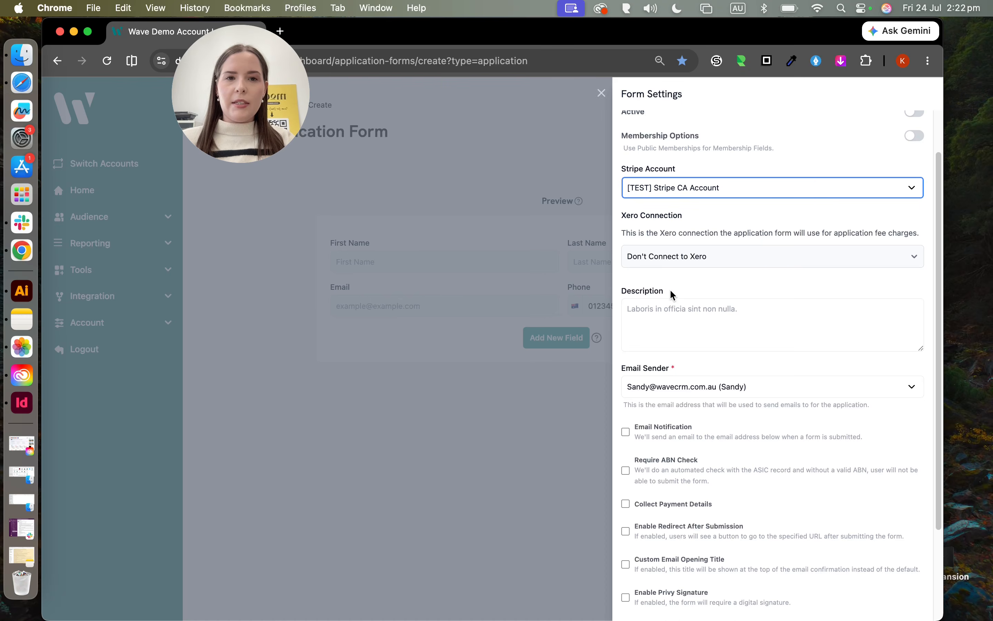
pyautogui.click(669, 257)
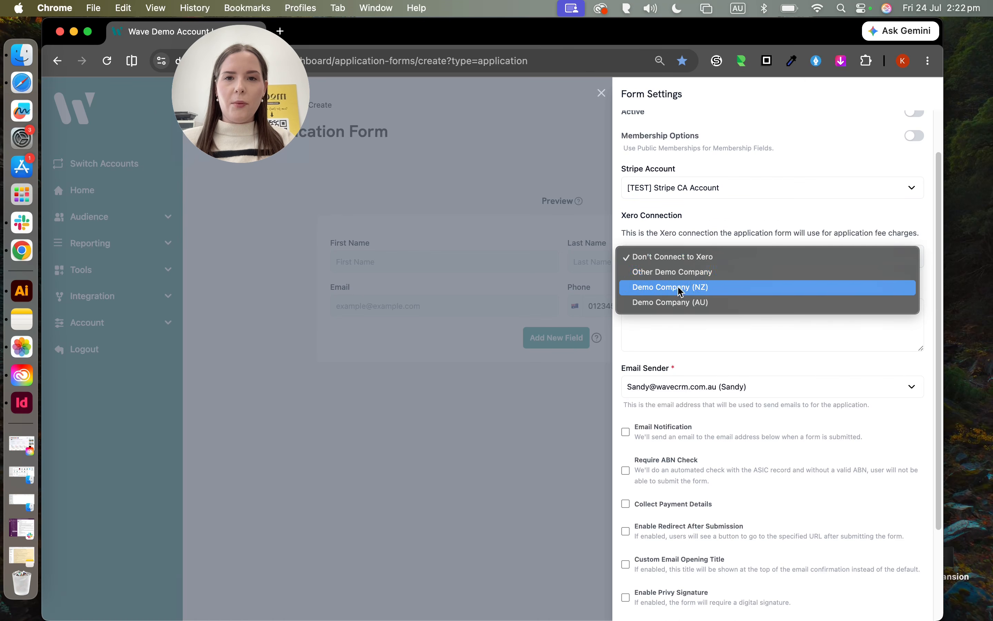
pyautogui.click(675, 263)
pyautogui.scroll(-1, 702, 318)
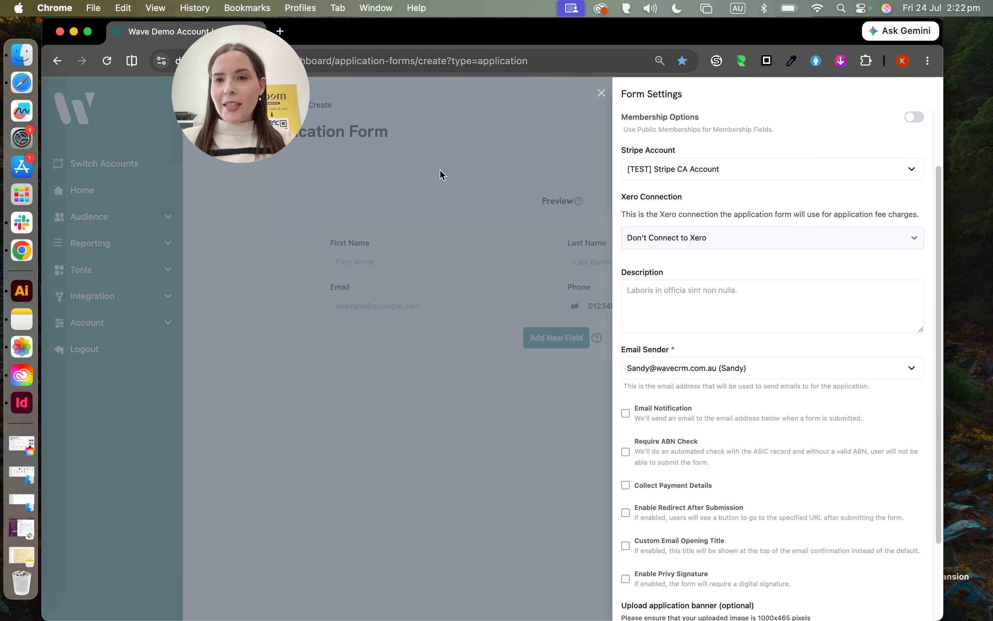
pyautogui.scroll(-3, 689, 311)
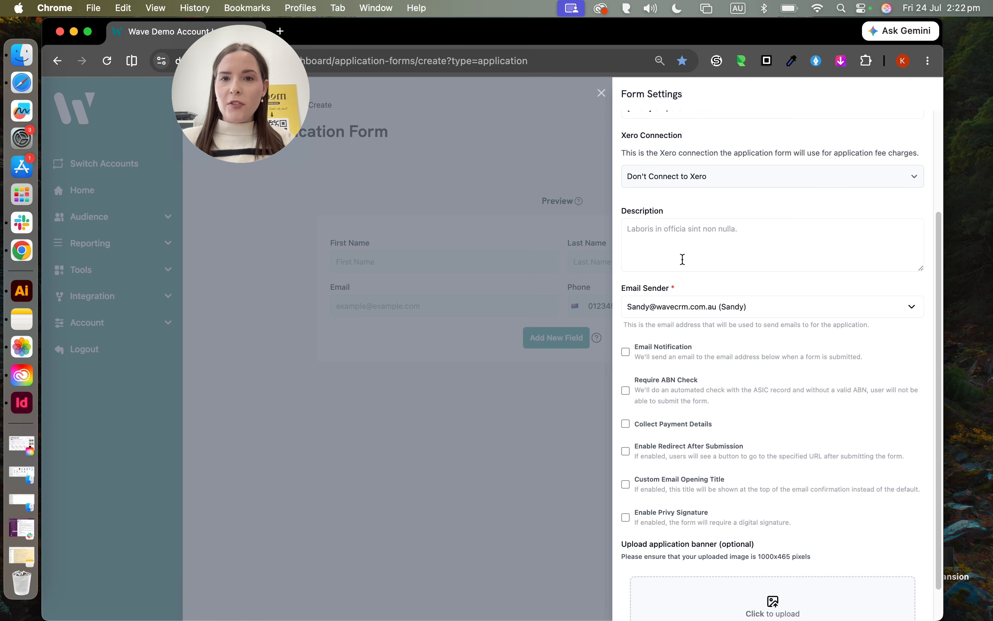
pyautogui.scroll(-1, 682, 259)
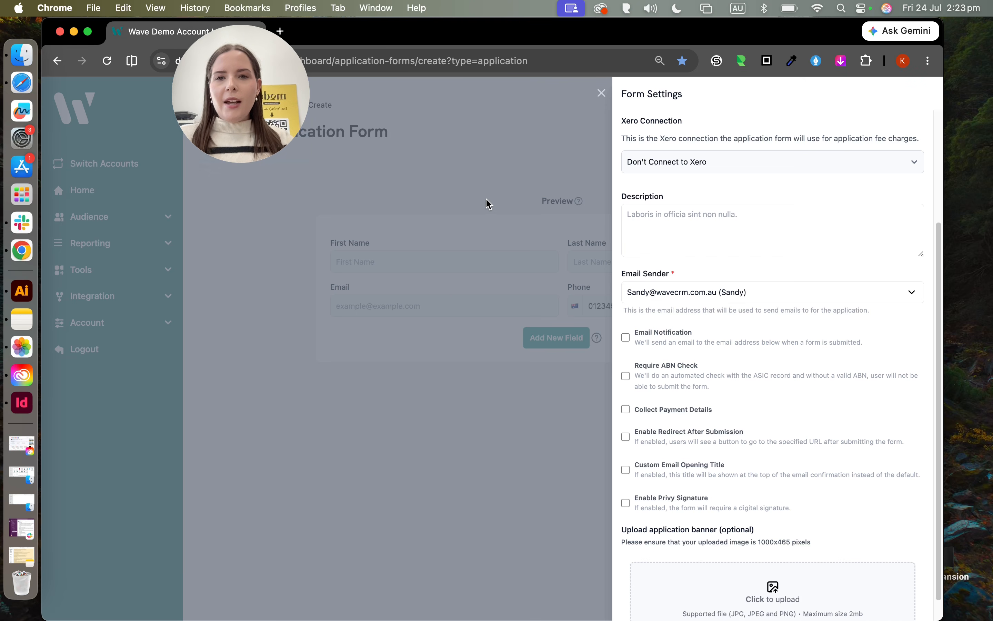
pyautogui.scroll(-1, 644, 271)
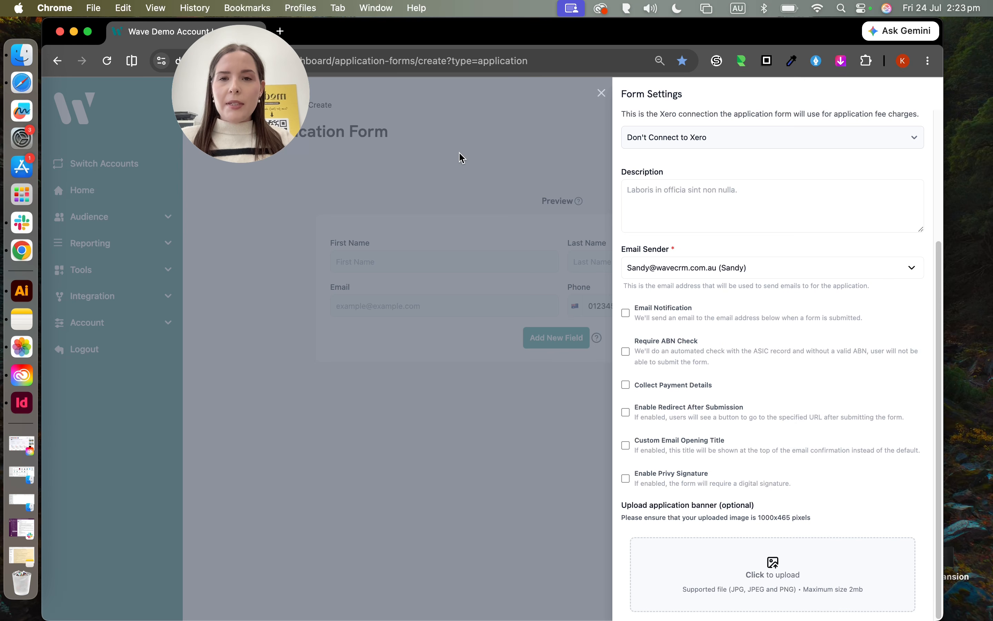
pyautogui.click(690, 270)
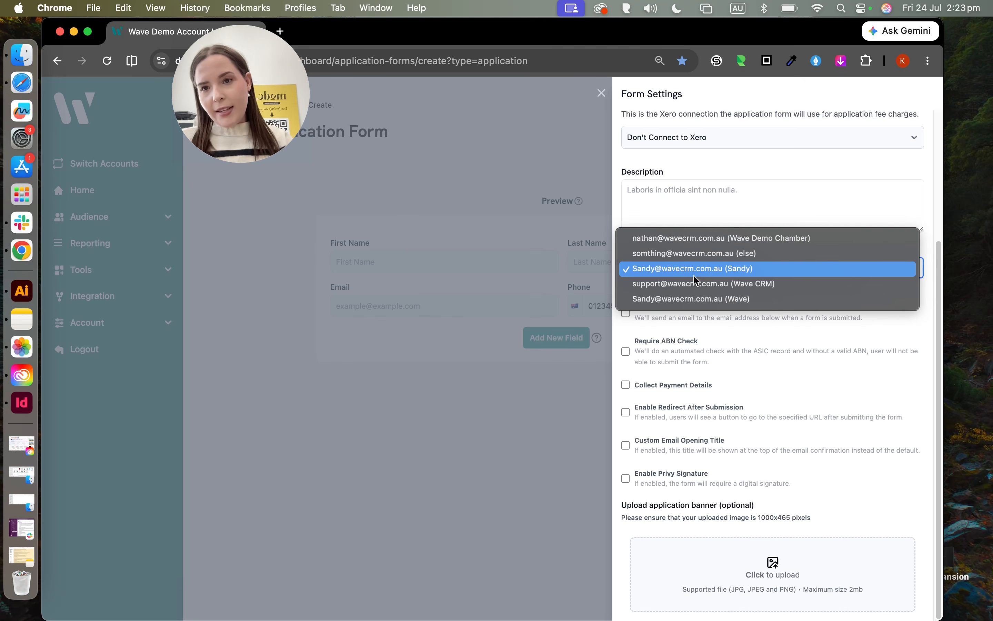
pyautogui.click(704, 271)
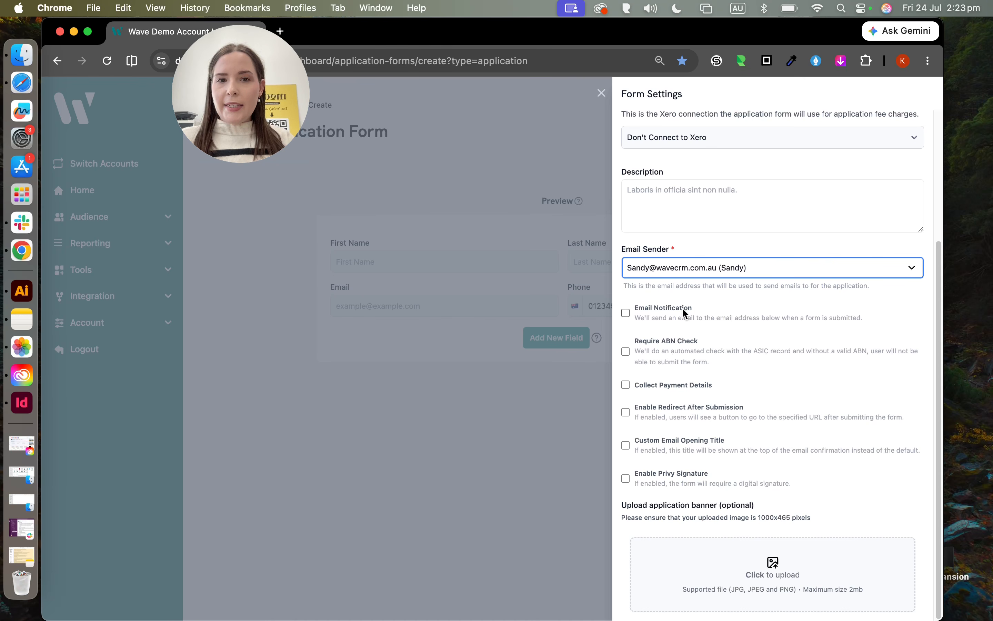
pyautogui.click(644, 310)
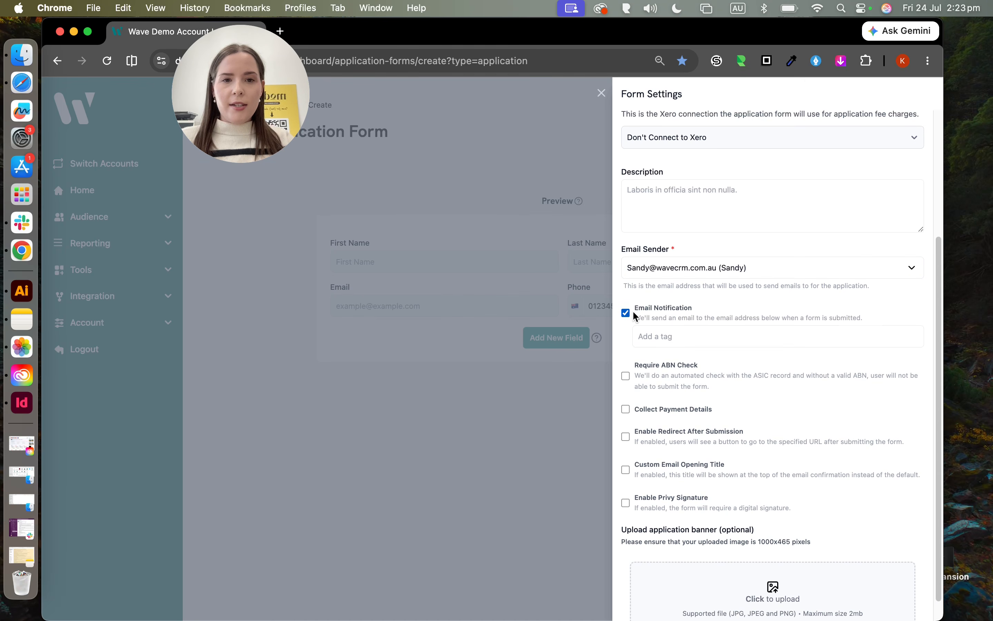
pyautogui.click(662, 336)
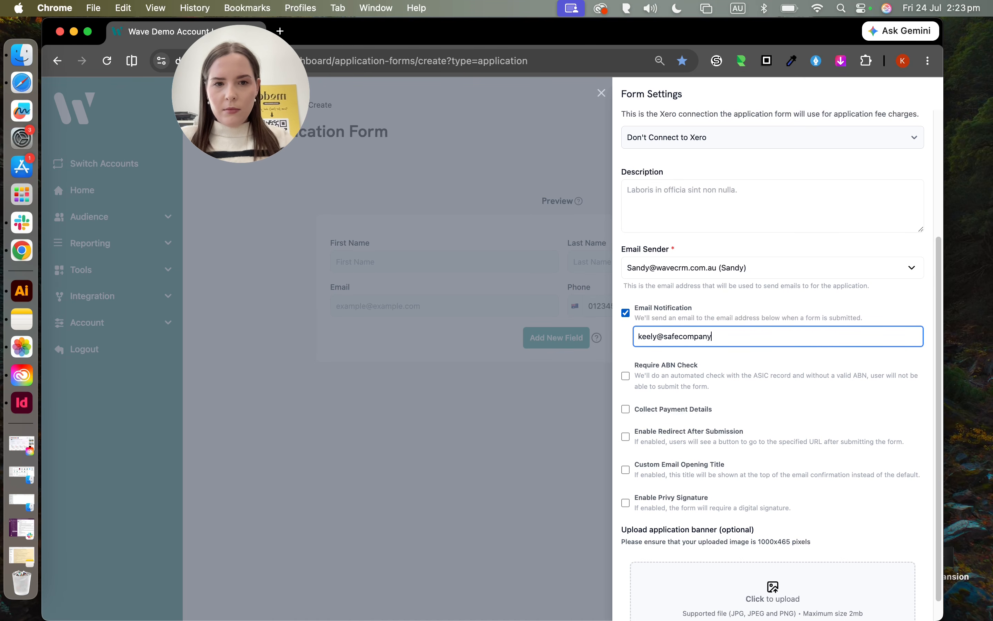
pyautogui.press('Return')
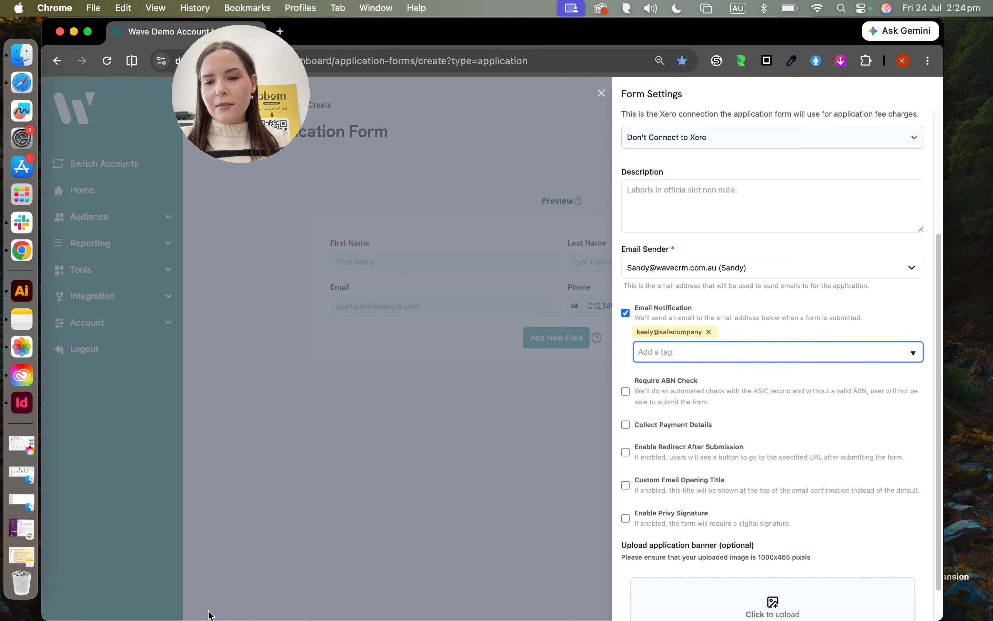
pyautogui.click(253, 599)
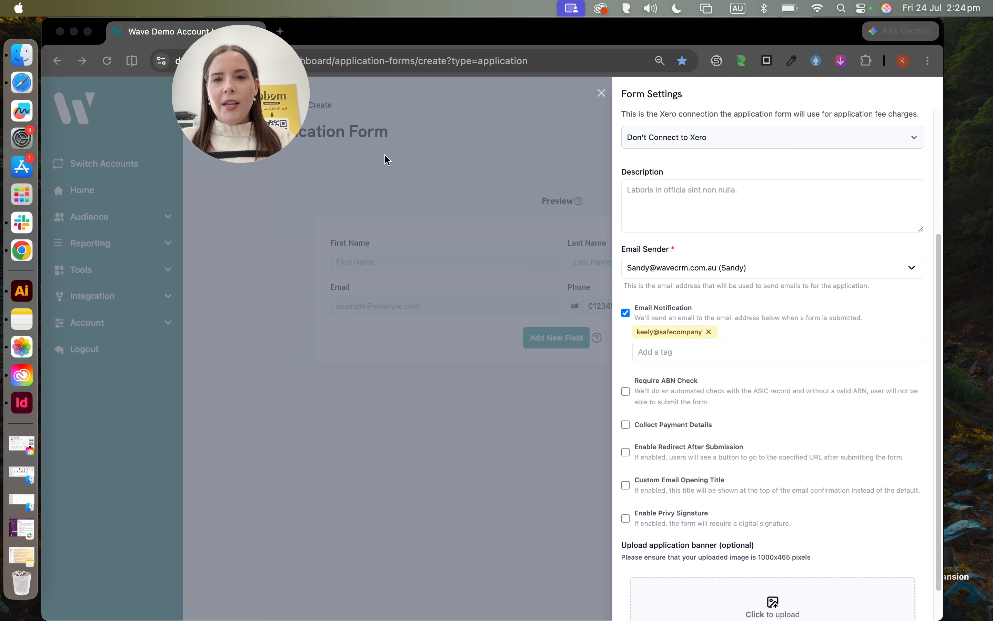
pyautogui.scroll(-1, 699, 352)
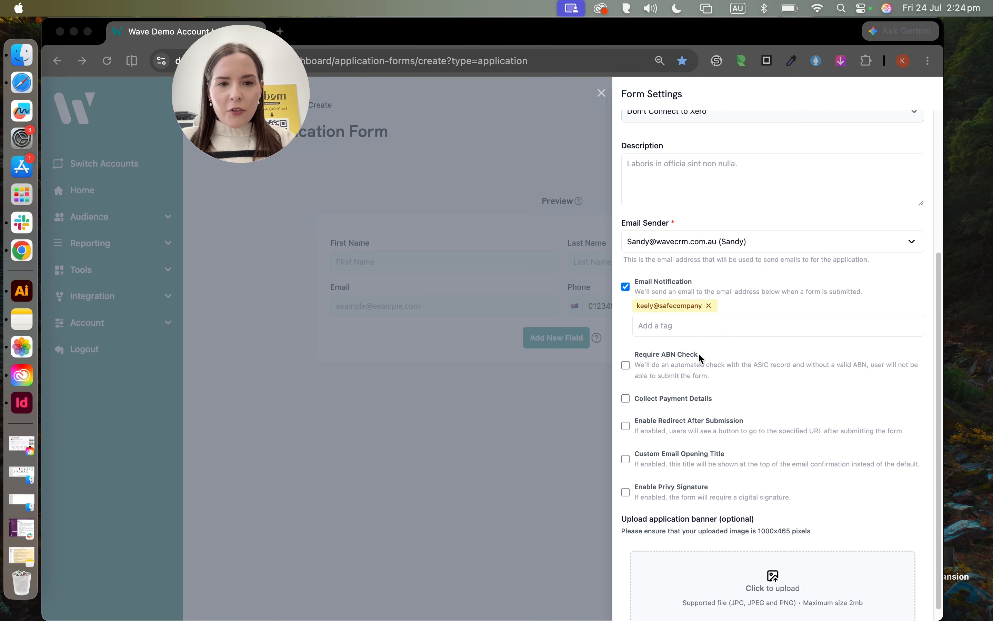
pyautogui.scroll(-1, 685, 370)
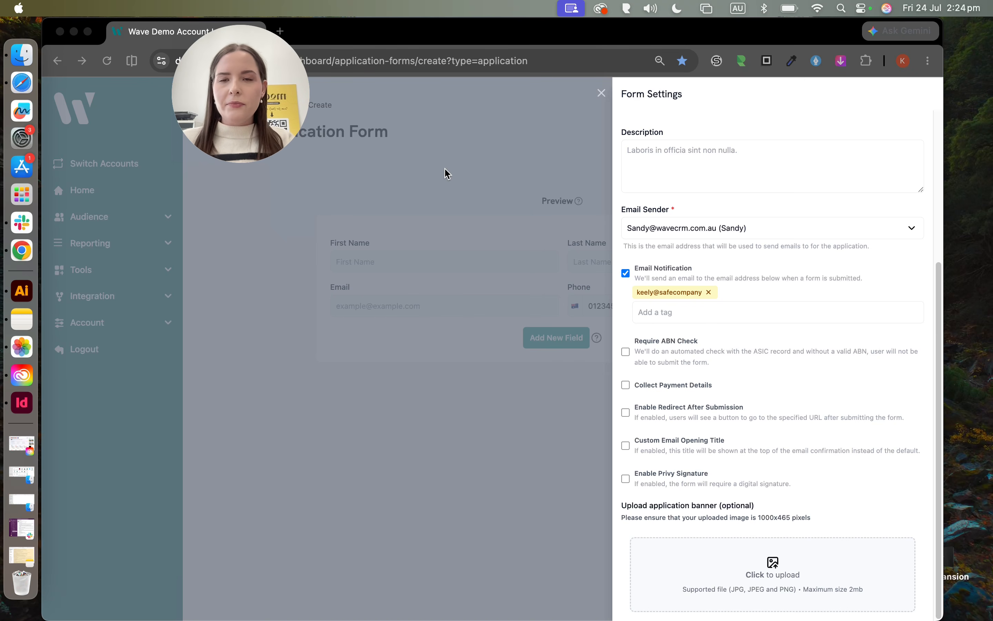
# Step: Tick Collect Payment Details and Enable Redirect After Submission in Form Settings
pyautogui.click(628, 385)
pyautogui.click(626, 385)
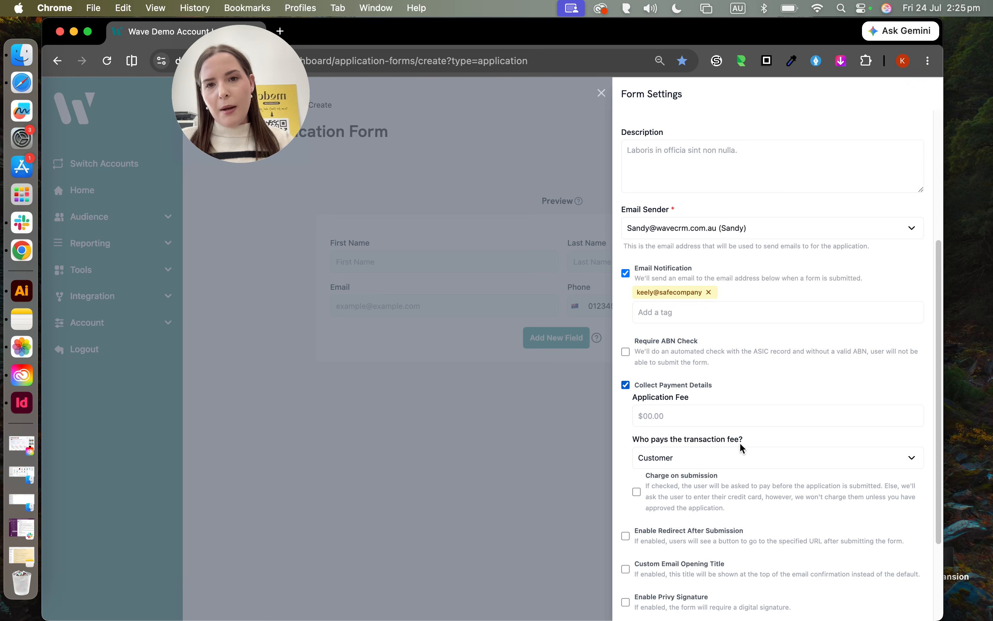
pyautogui.scroll(-3, 740, 442)
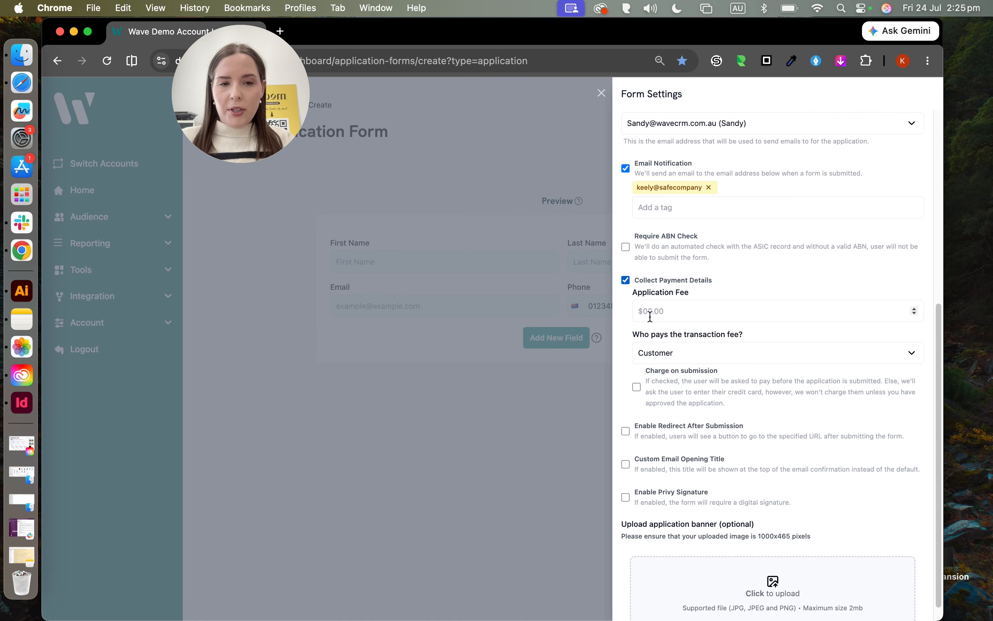
pyautogui.scroll(-1, 672, 338)
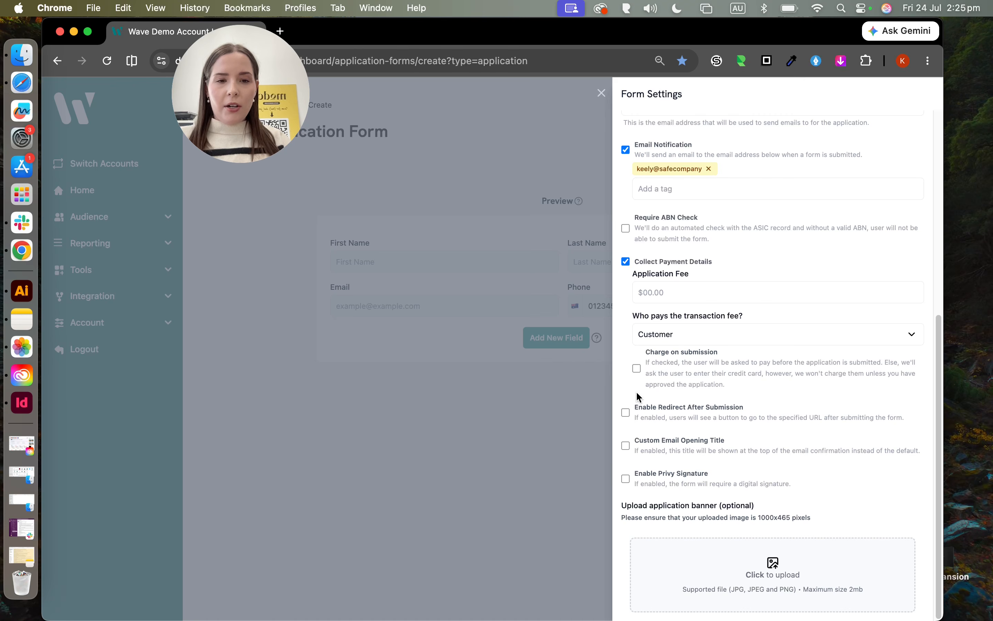
pyautogui.click(627, 412)
pyautogui.scroll(-3, 657, 415)
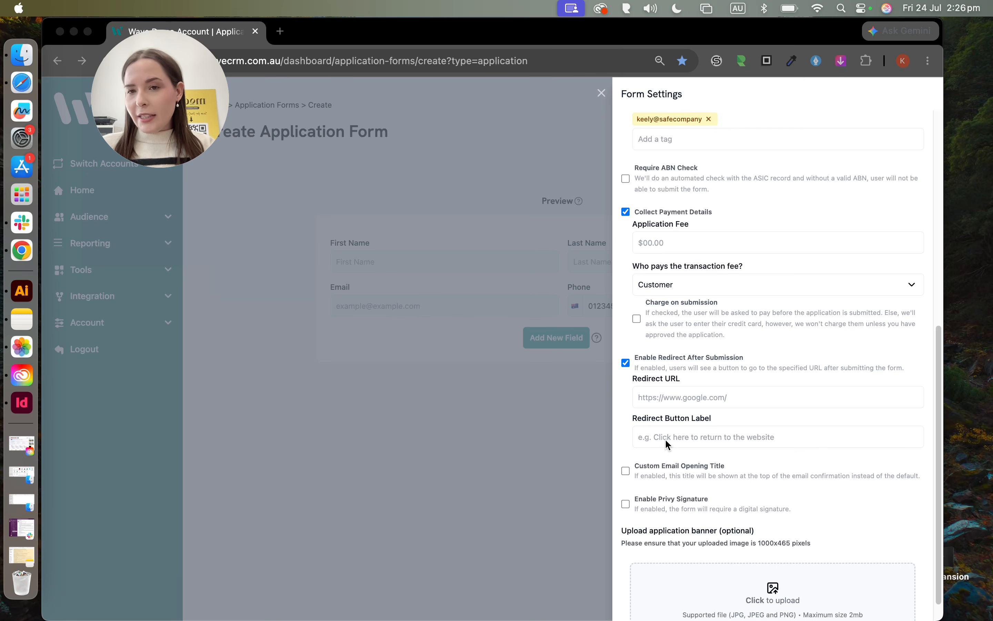
pyautogui.click(699, 400)
pyautogui.click(670, 398)
pyautogui.write('https://wavecrm.com.au/')
# Step: Label the redirect button 'Click here to go to Wave'
pyautogui.click(777, 437)
pyautogui.scroll(-1, 703, 383)
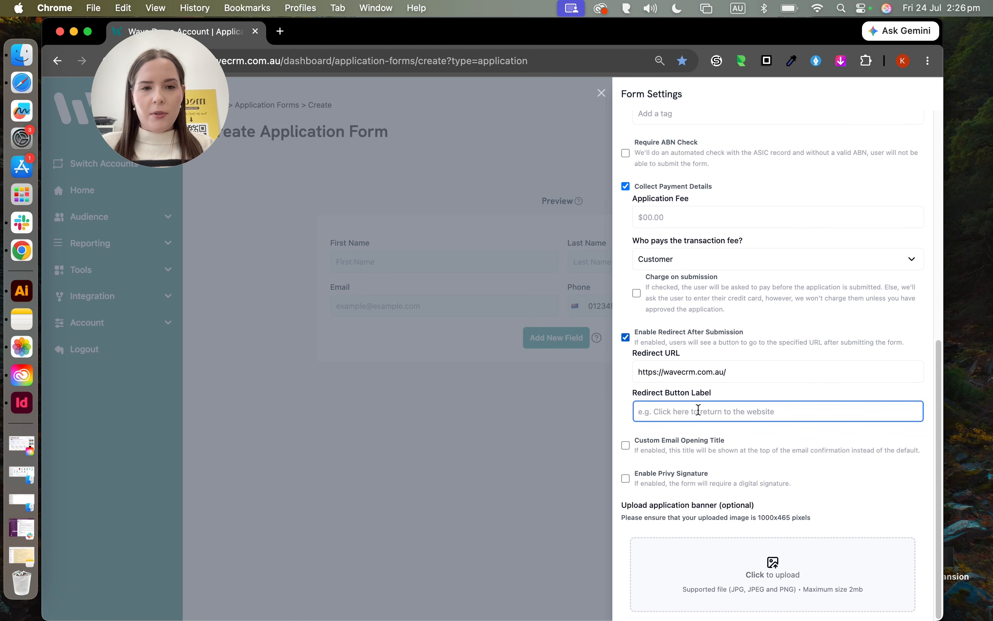
pyautogui.write('Click her')
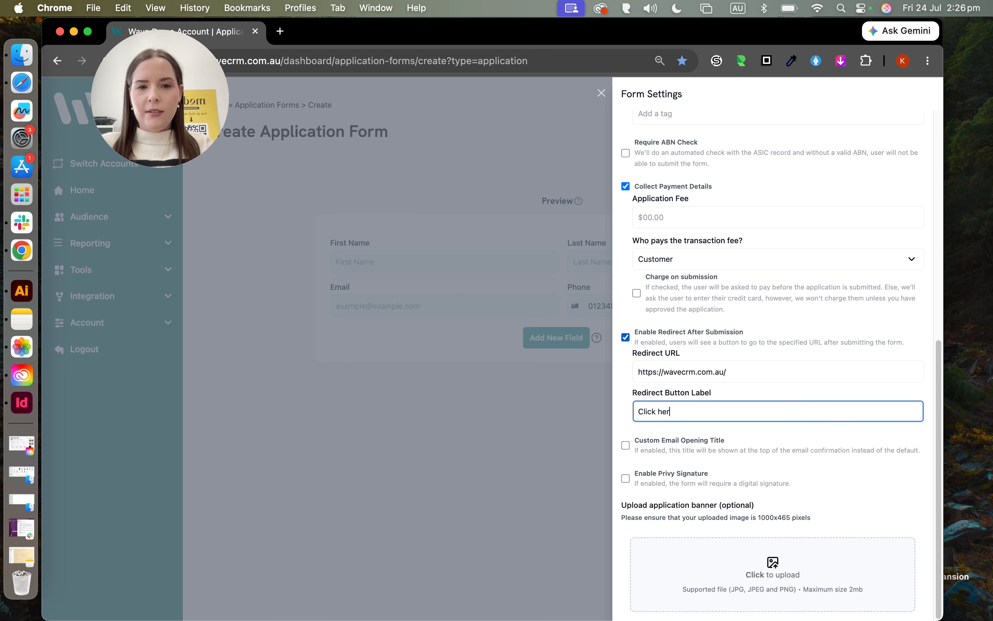
pyautogui.write('e to go to Wave')
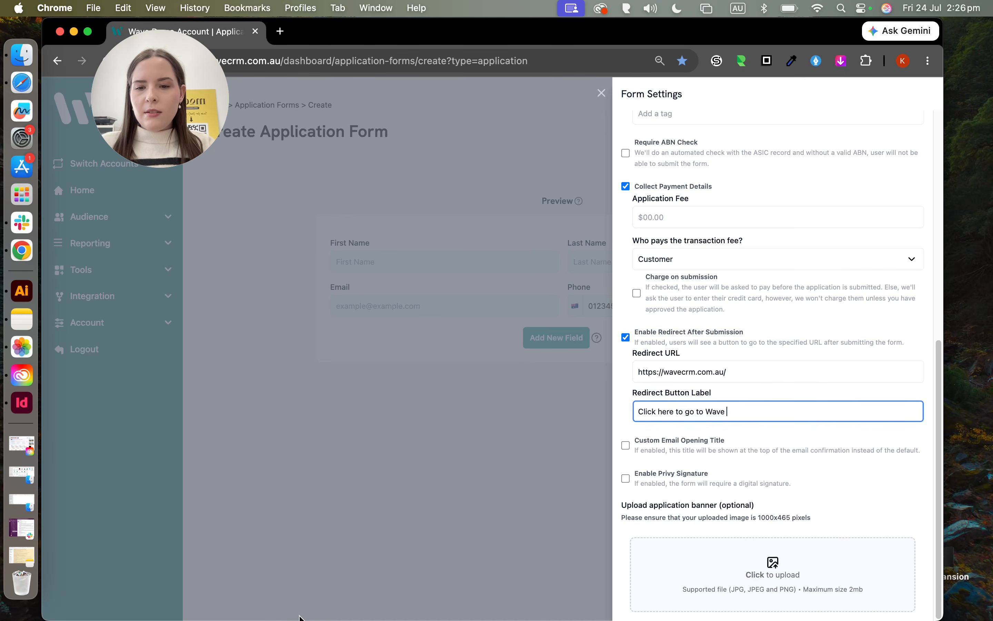
pyautogui.click(254, 606)
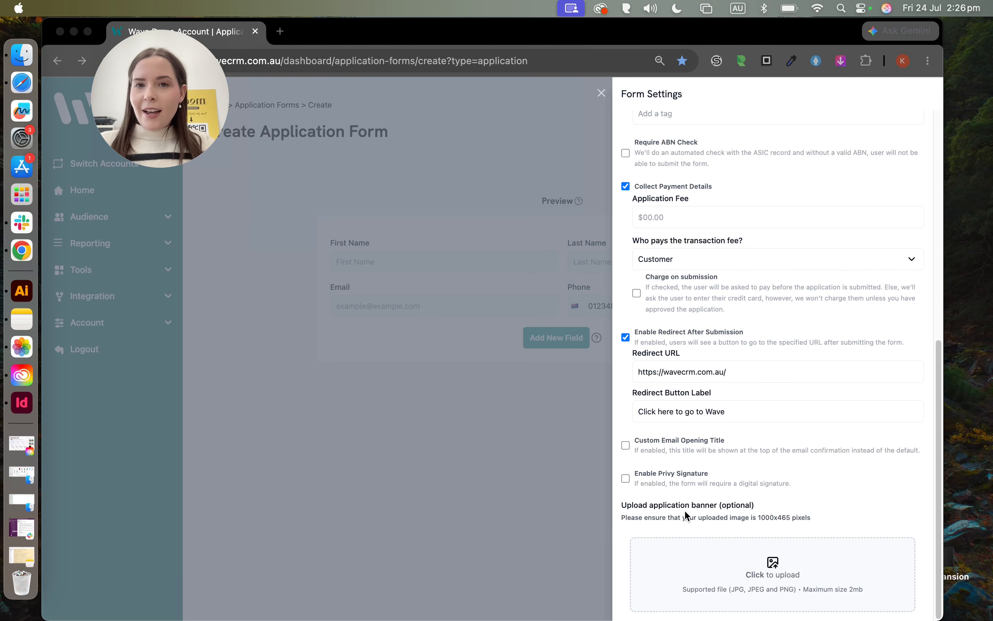
pyautogui.click(622, 443)
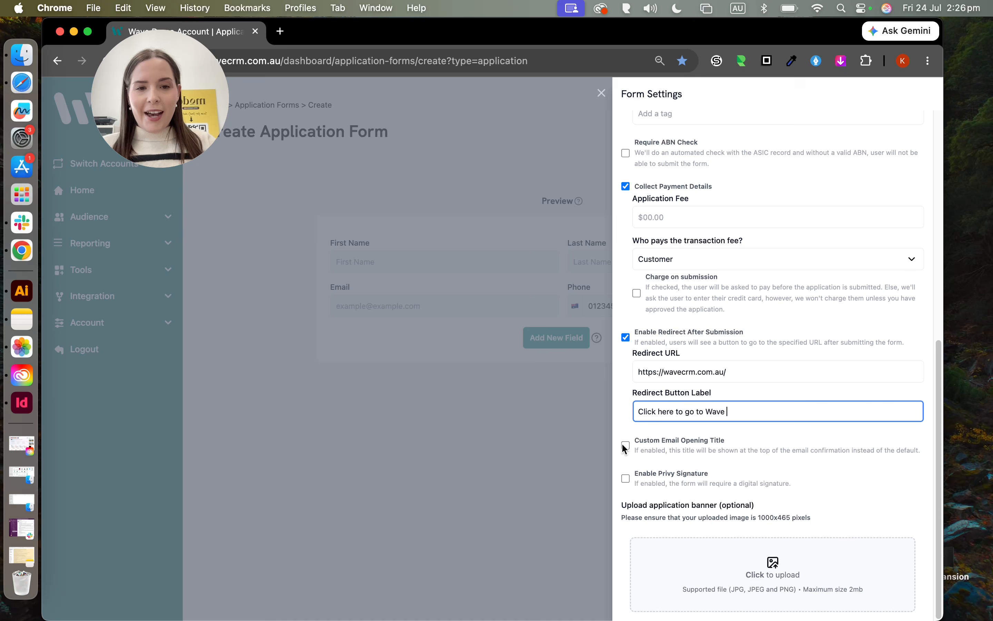
# Step: Enable Custom Email Opening Title and Privy Signature, entering 'Thank-you for submitting' as the title
pyautogui.click(627, 446)
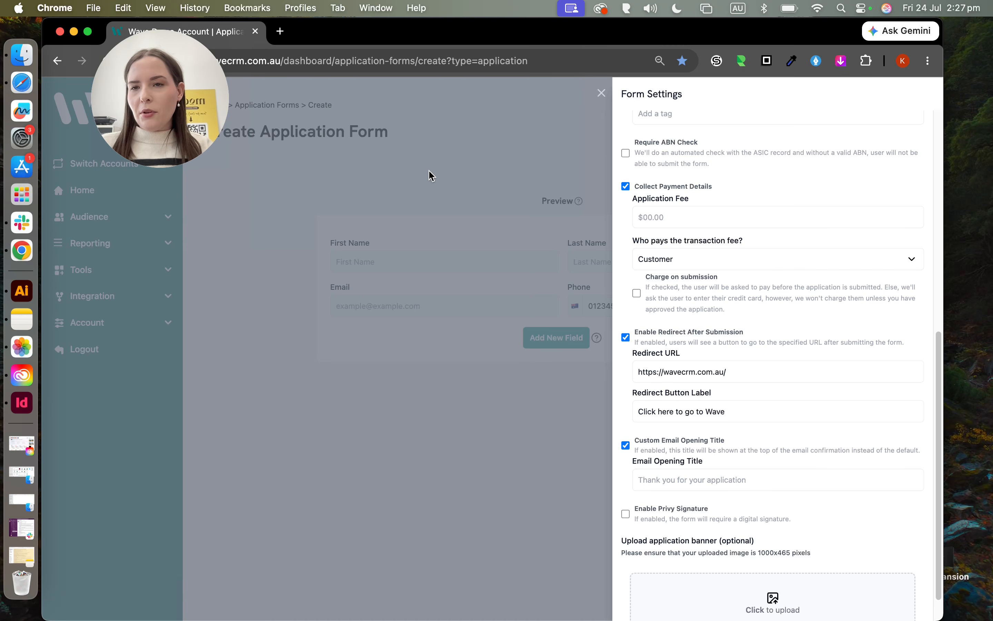
pyautogui.click(625, 515)
pyautogui.click(677, 478)
pyautogui.write('Than')
pyautogui.write('k')
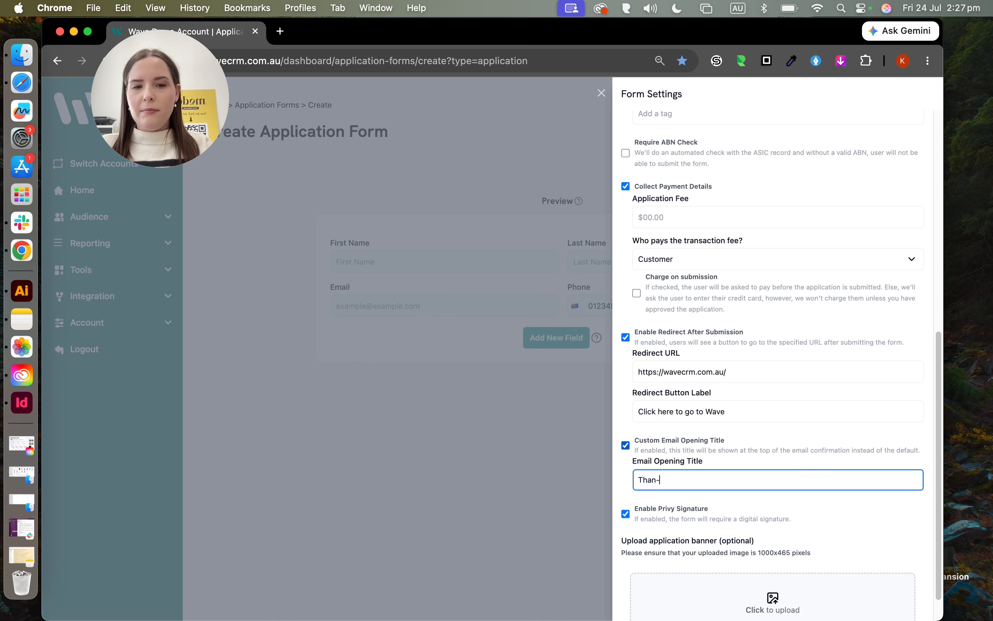
pyautogui.write('-you for ')
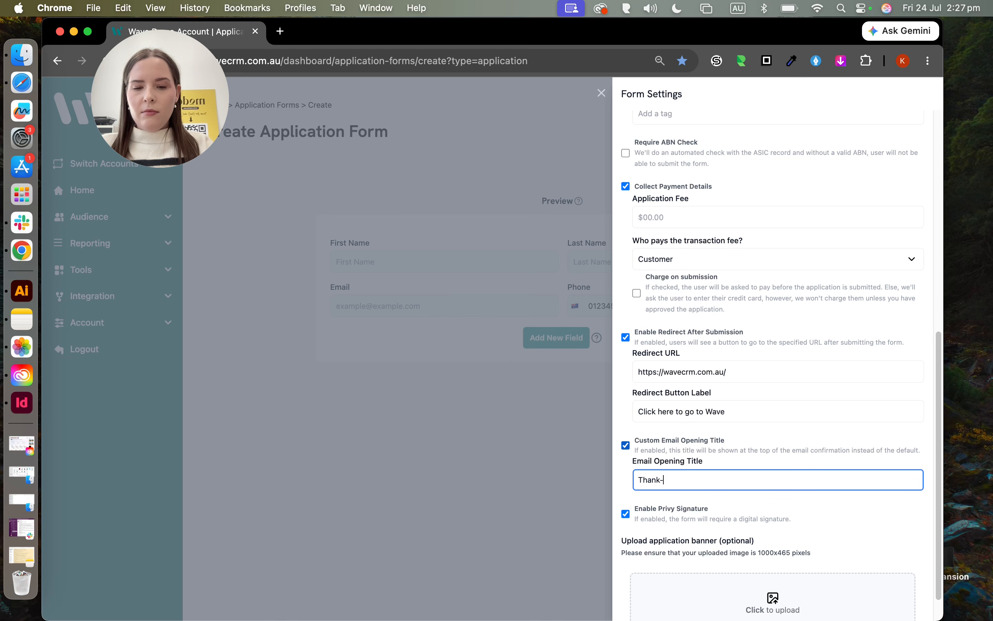
pyautogui.write('submitting!')
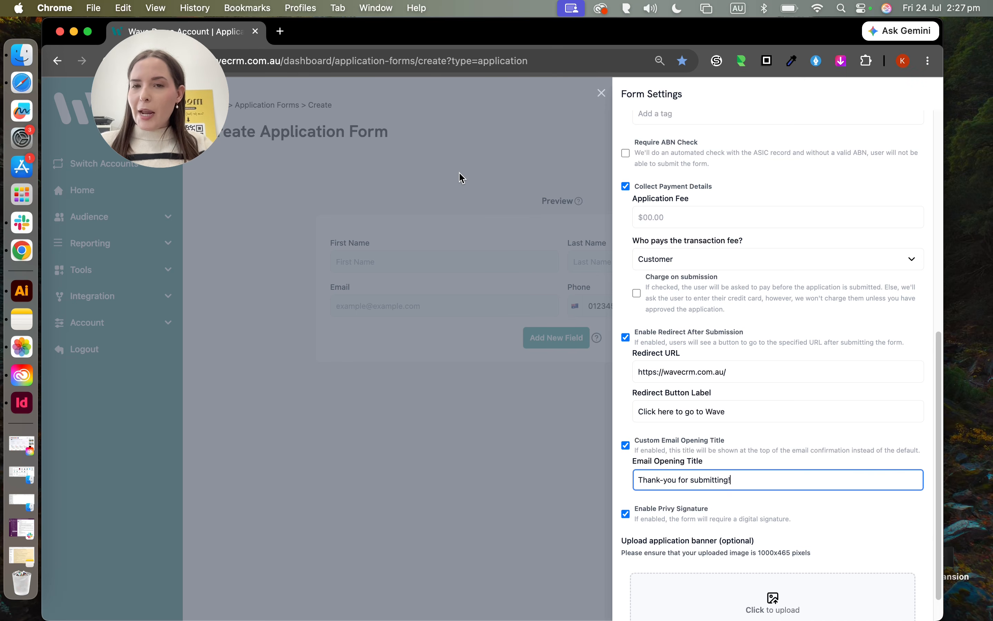
# Step: Scroll further down the Form Settings panel
pyautogui.scroll(-1, 688, 519)
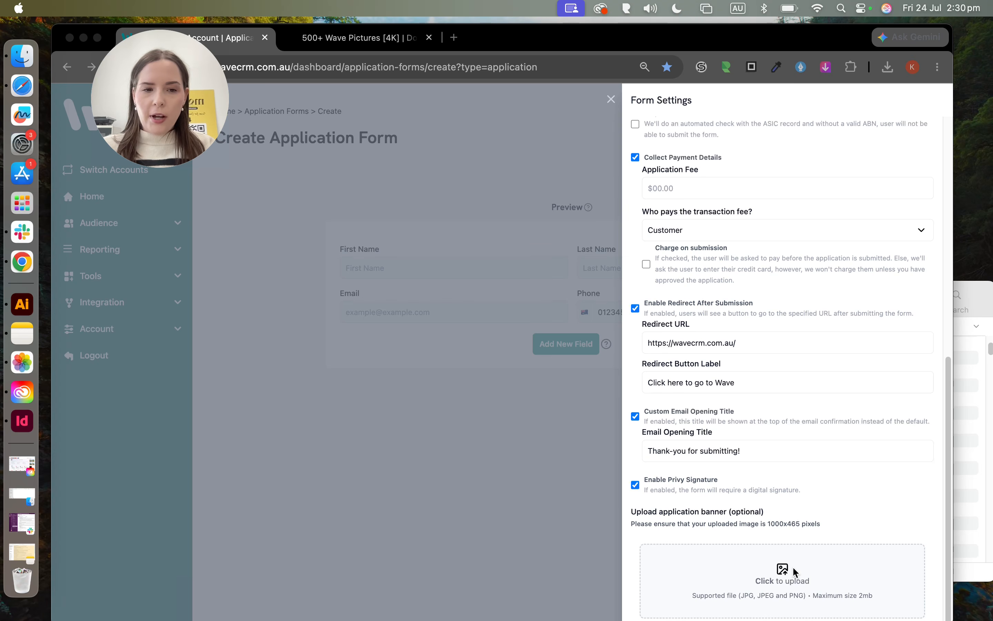
# Step: Drag the downloaded wave JPG into the banner upload window; it is rejected for exceeding 2 MB
pyautogui.click(774, 576)
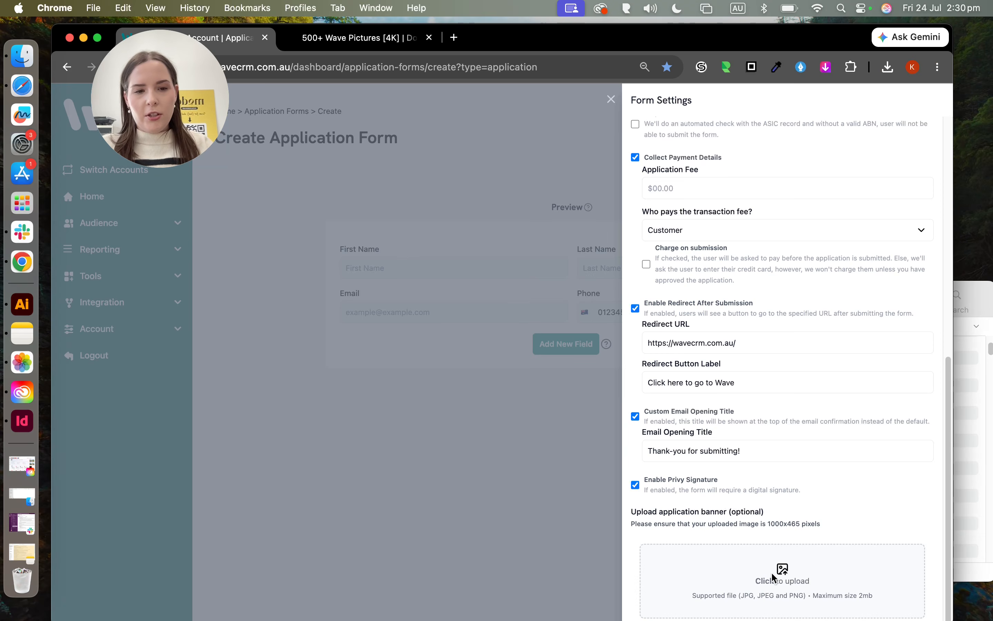
pyautogui.click(741, 579)
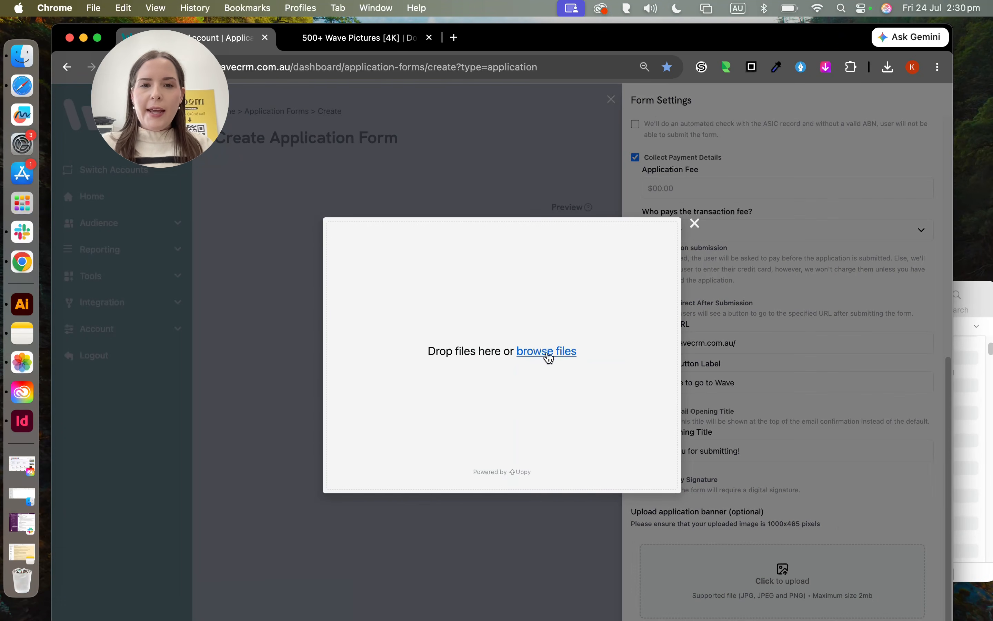
pyautogui.click(887, 68)
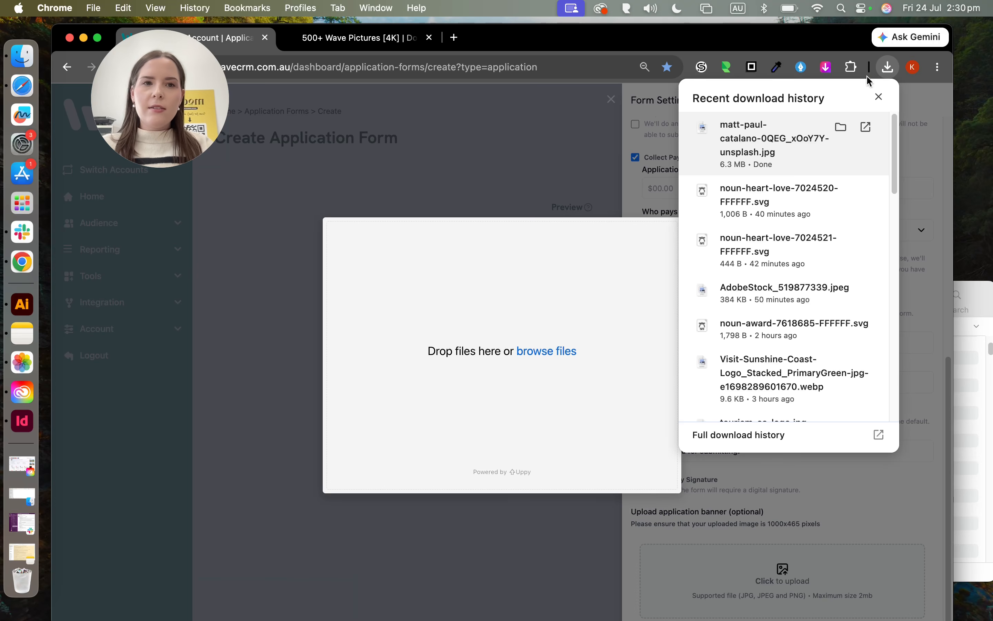
pyautogui.moveTo(779, 126); pyautogui.dragTo(511, 342)
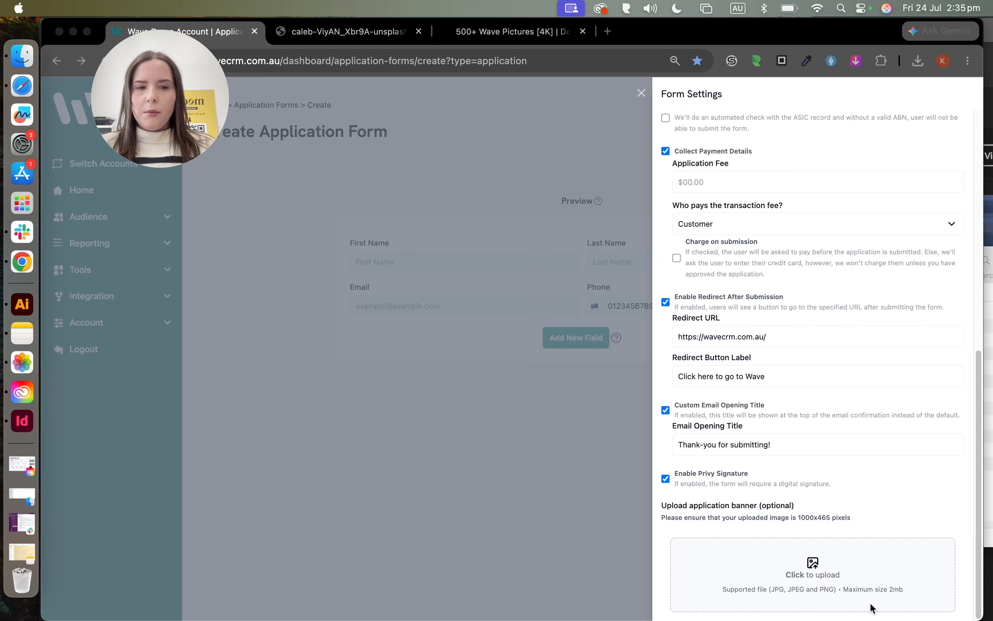
# Step: Upload 2.jpg (214 KB) from Downloads as the application form banner
pyautogui.click(814, 564)
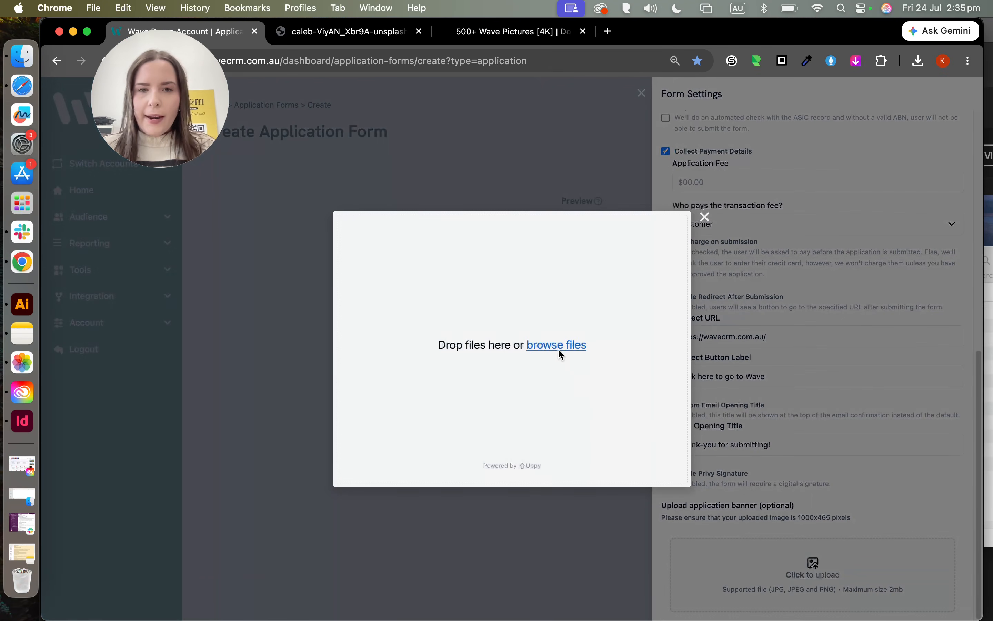
pyautogui.click(558, 349)
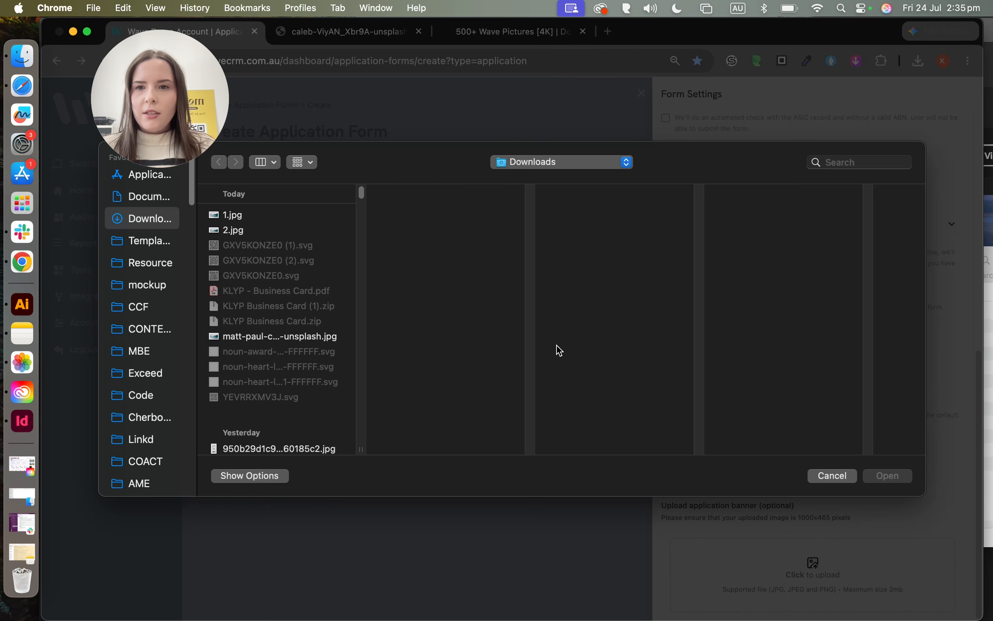
pyautogui.click(221, 232)
pyautogui.click(886, 476)
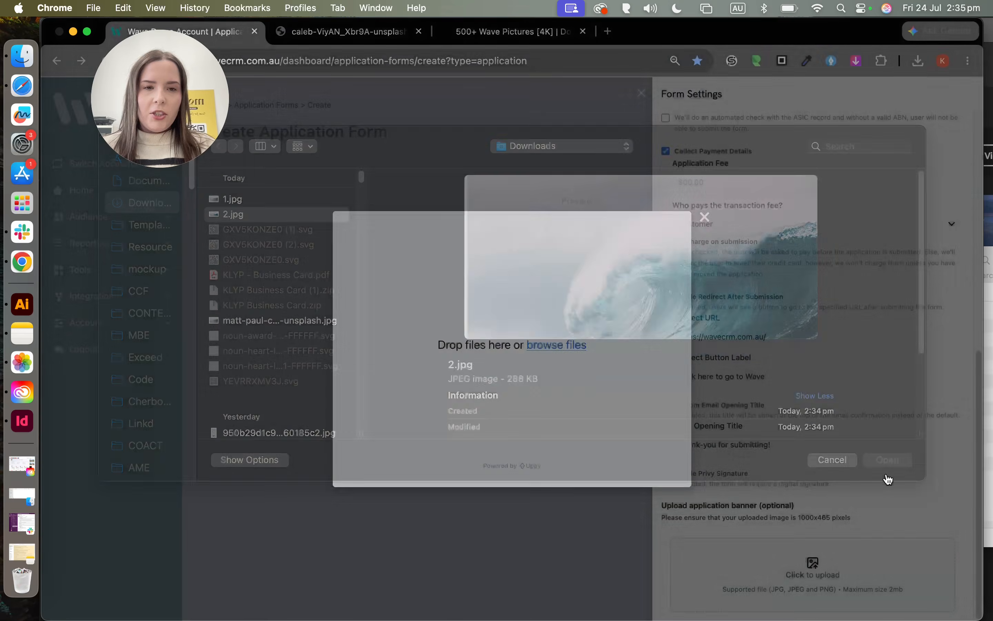
pyautogui.click(673, 226)
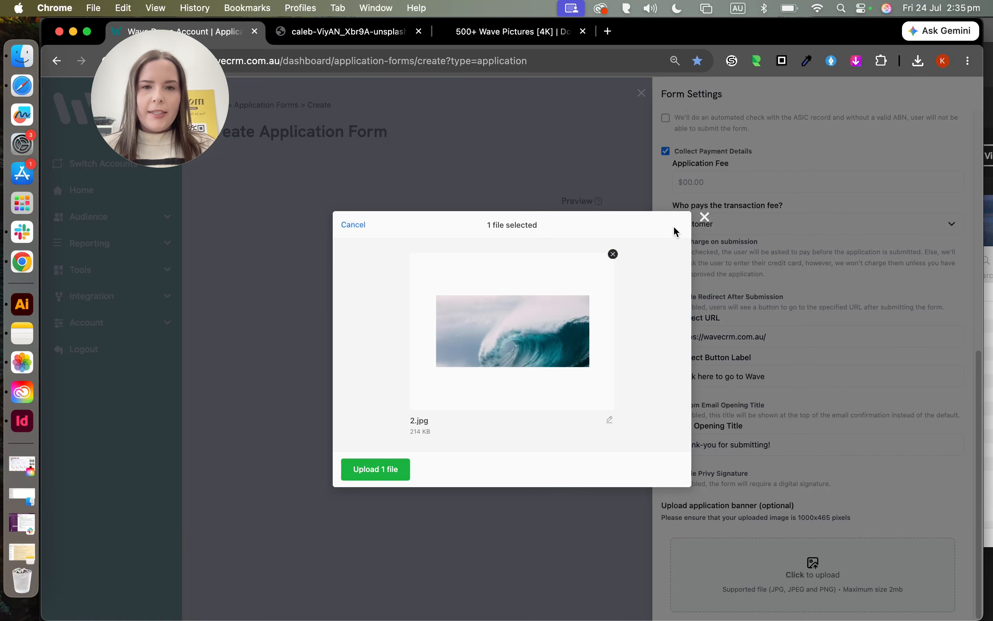
pyautogui.click(388, 468)
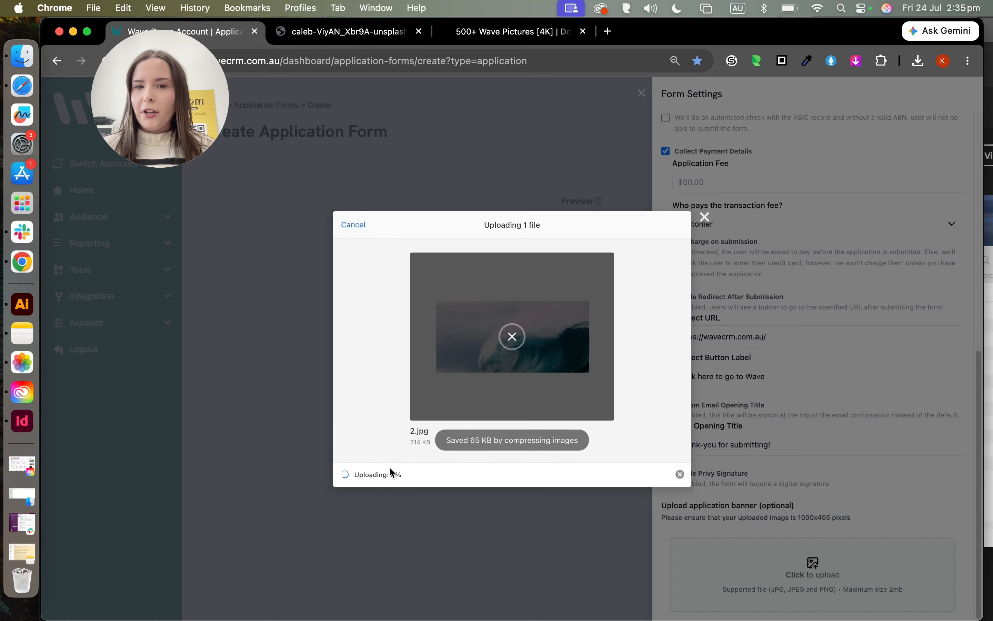
pyautogui.scroll(-3, 870, 394)
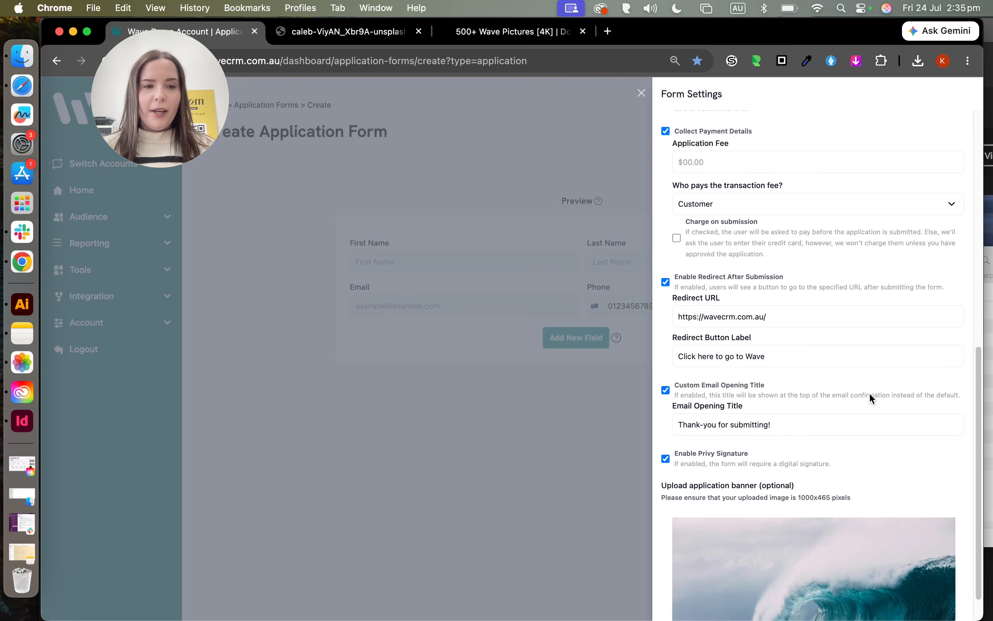